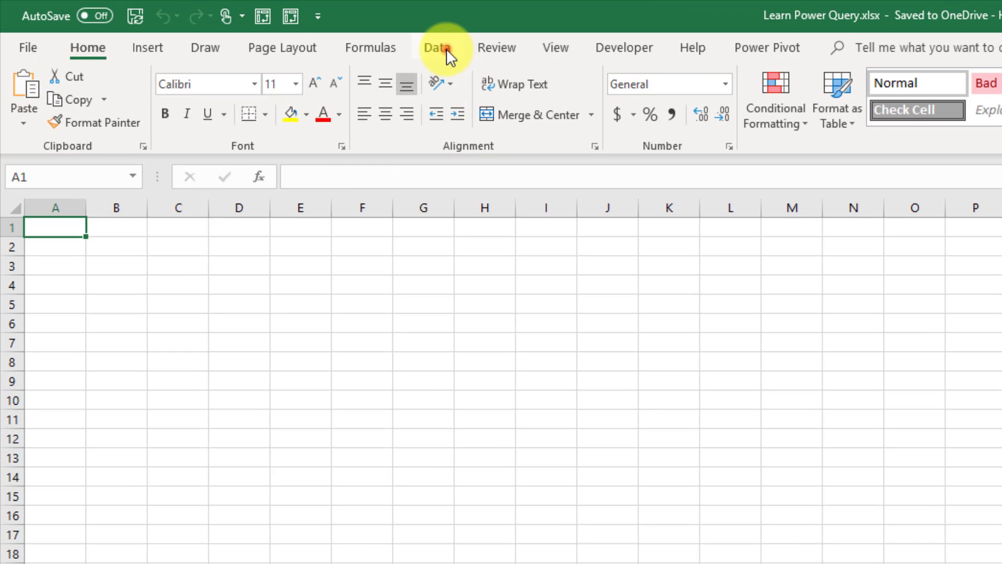
On the Data tab, browse the Get Data From File, Database, Azure and Online Services options.
{"action": "left_click", "coordinate": [446, 48]}
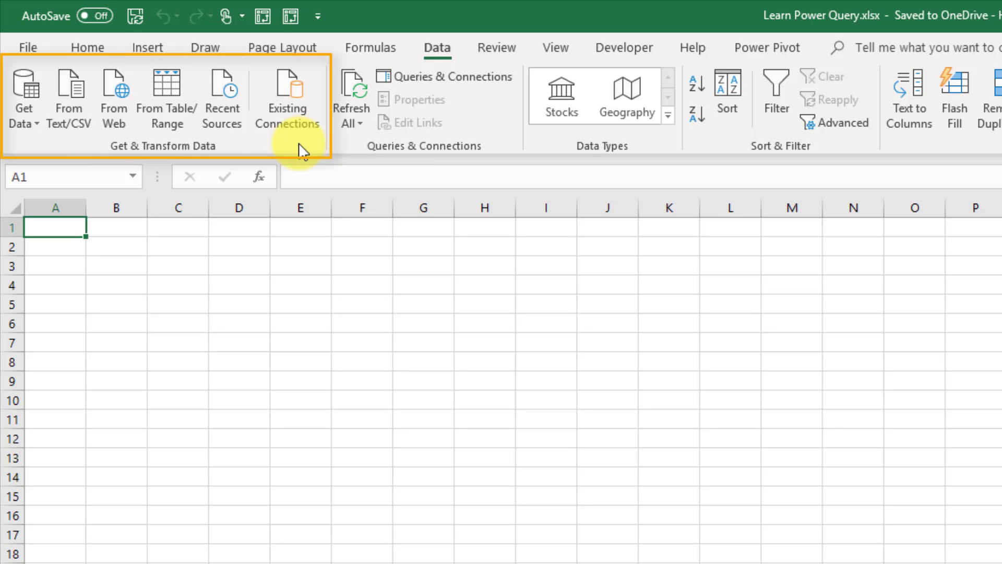
{"action": "left_click", "coordinate": [30, 119]}
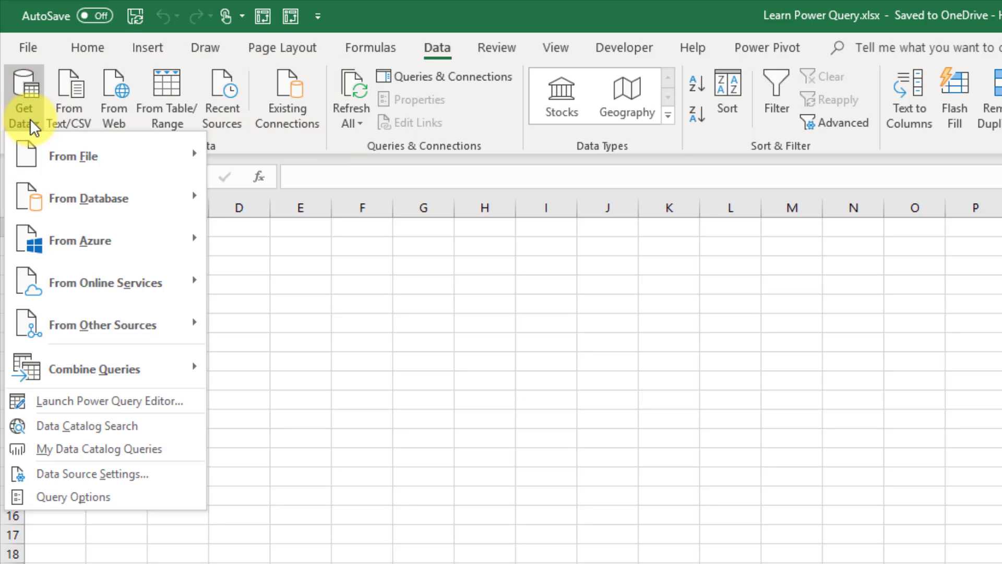
{"action": "mouse_move", "coordinate": [33, 148]}
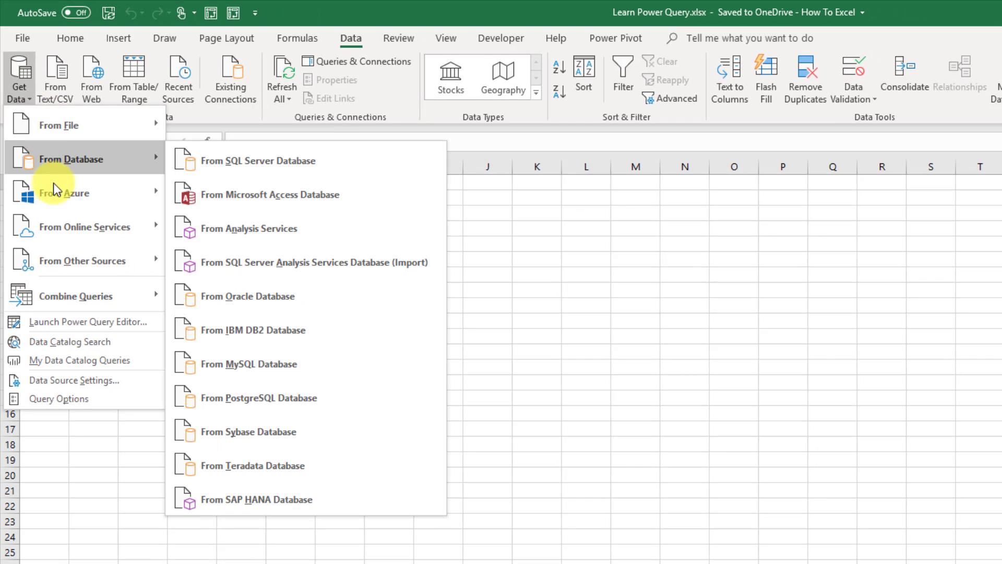
{"action": "mouse_move", "coordinate": [56, 190]}
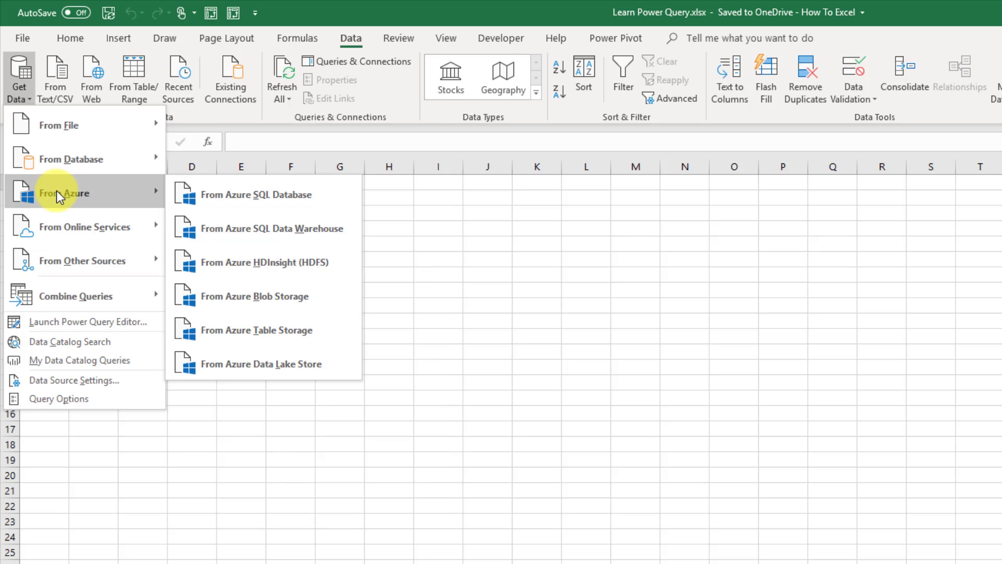
{"action": "mouse_move", "coordinate": [62, 222]}
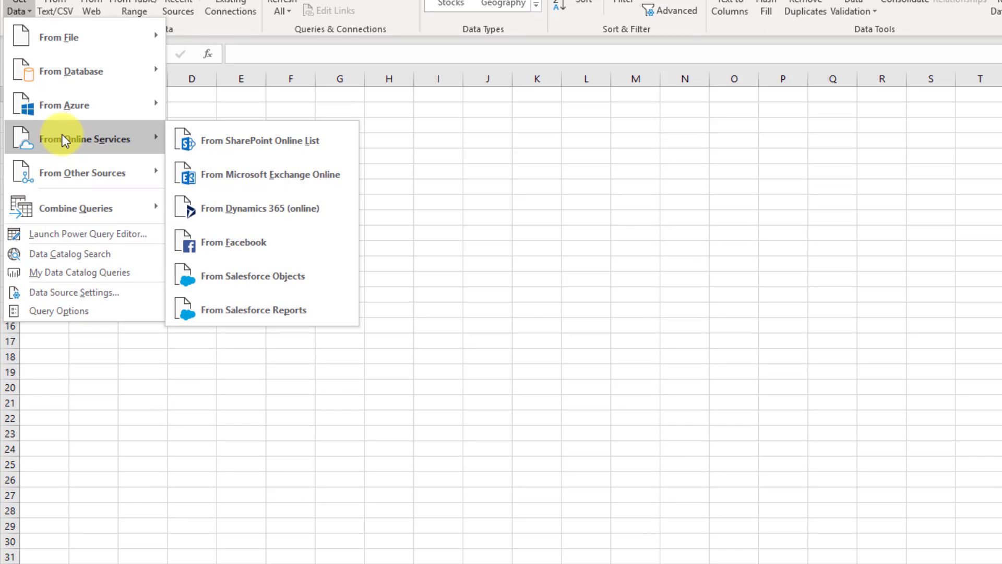
{"action": "mouse_move", "coordinate": [67, 172]}
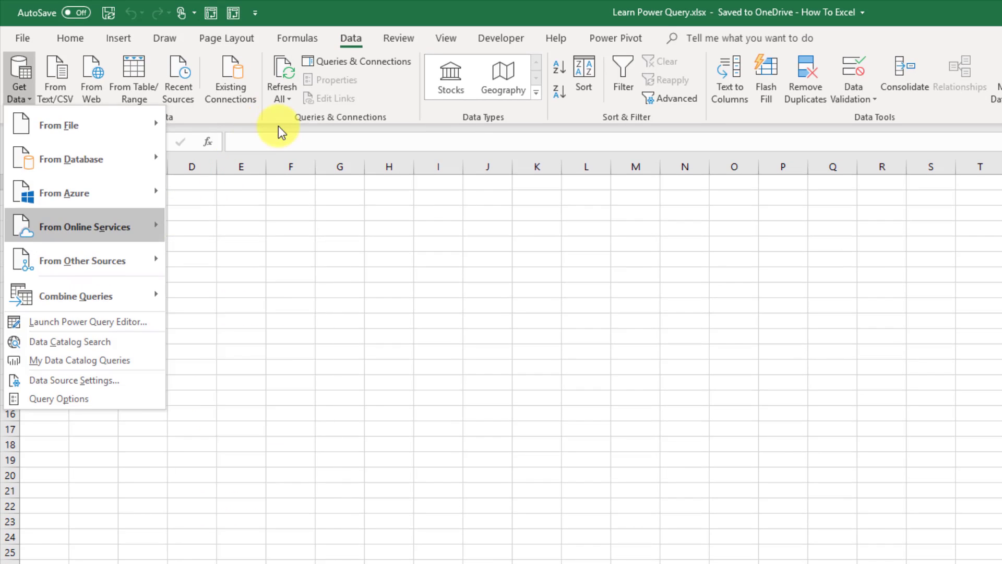
{"action": "mouse_move", "coordinate": [131, 139]}
{"action": "left_click", "coordinate": [275, 116]}
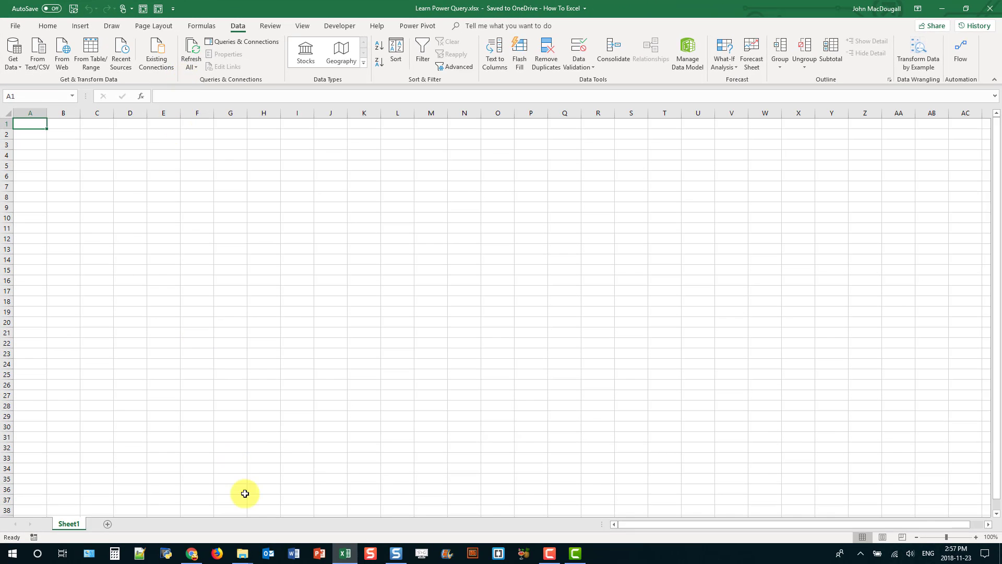
In the Sales File Explorer window, open the 2017 folder and select 201701.csv.
{"action": "left_click", "coordinate": [242, 553]}
{"action": "left_click", "coordinate": [218, 509]}
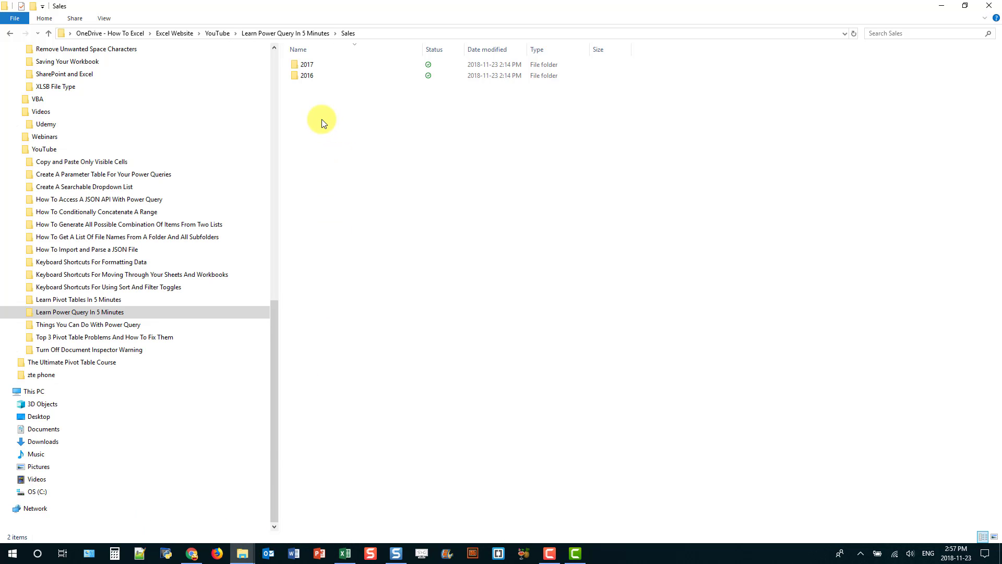
{"action": "double_click", "coordinate": [305, 65]}
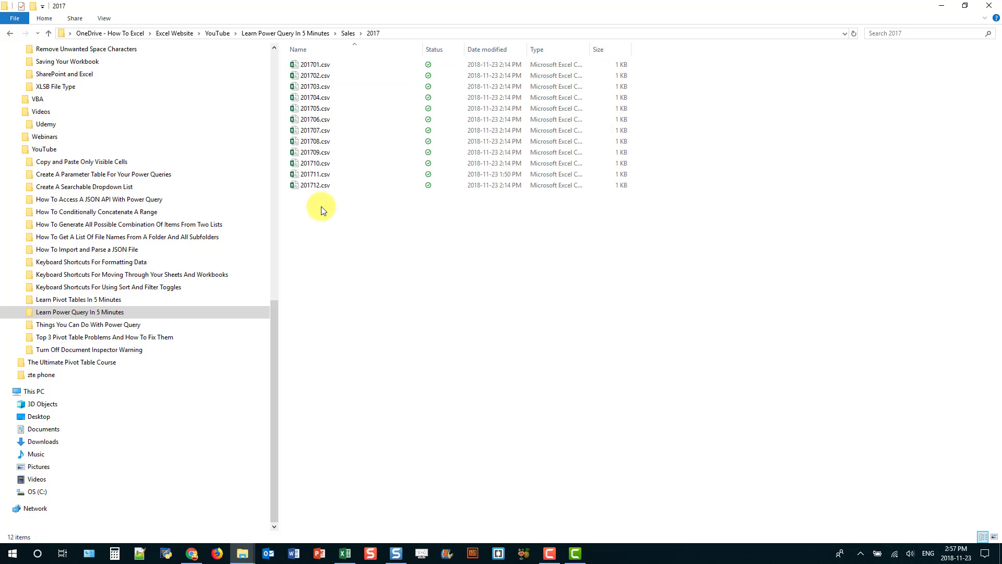
{"action": "left_click", "coordinate": [313, 67]}
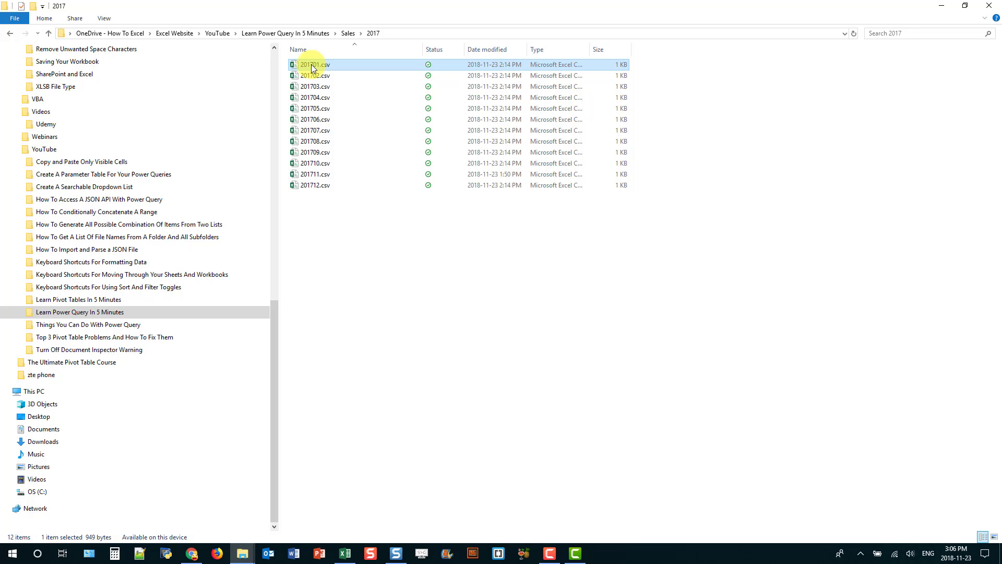
Start a Get Data From Folder import in Excel using the pasted Sales folder path.
{"action": "left_click", "coordinate": [344, 552]}
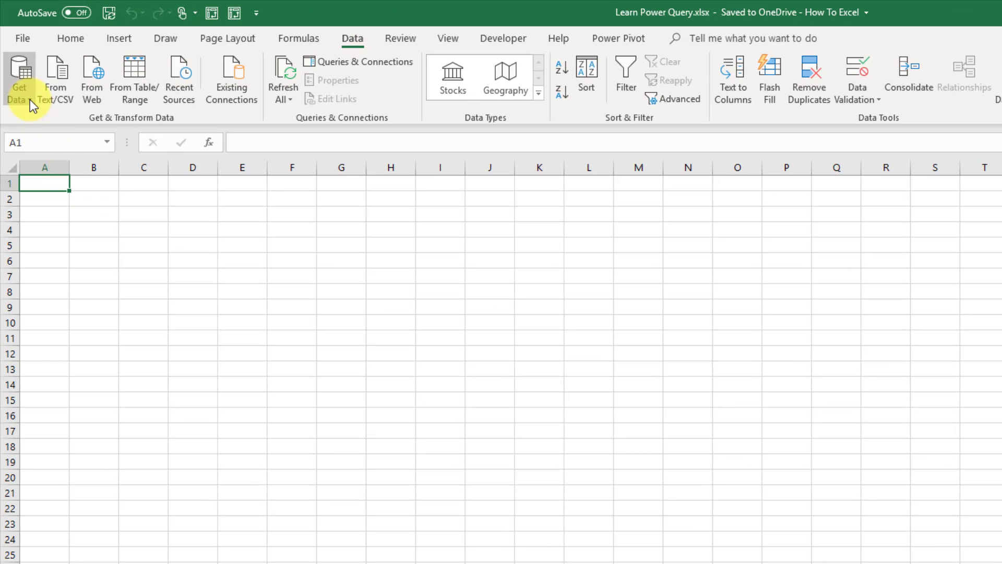
{"action": "left_click", "coordinate": [30, 99]}
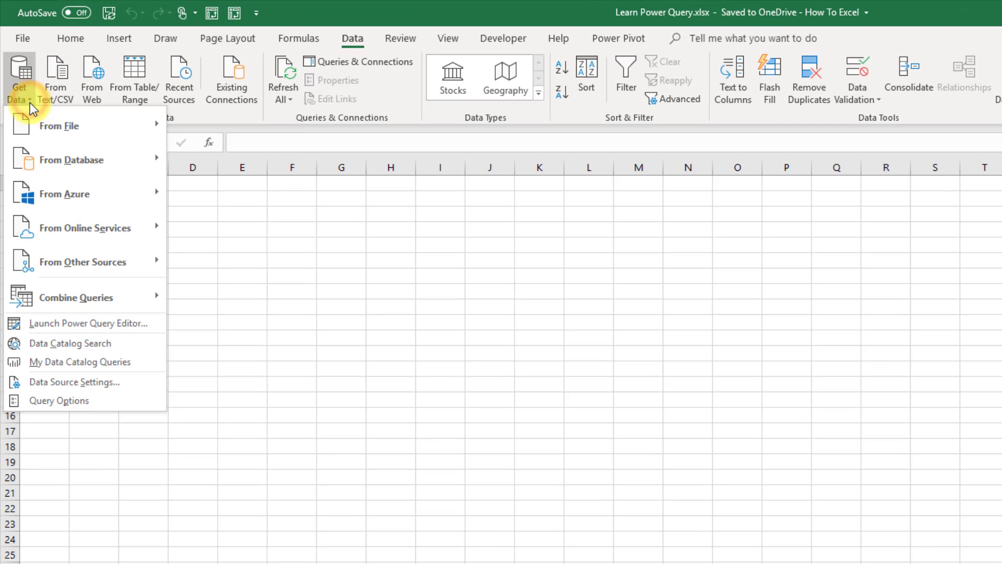
{"action": "mouse_move", "coordinate": [48, 126]}
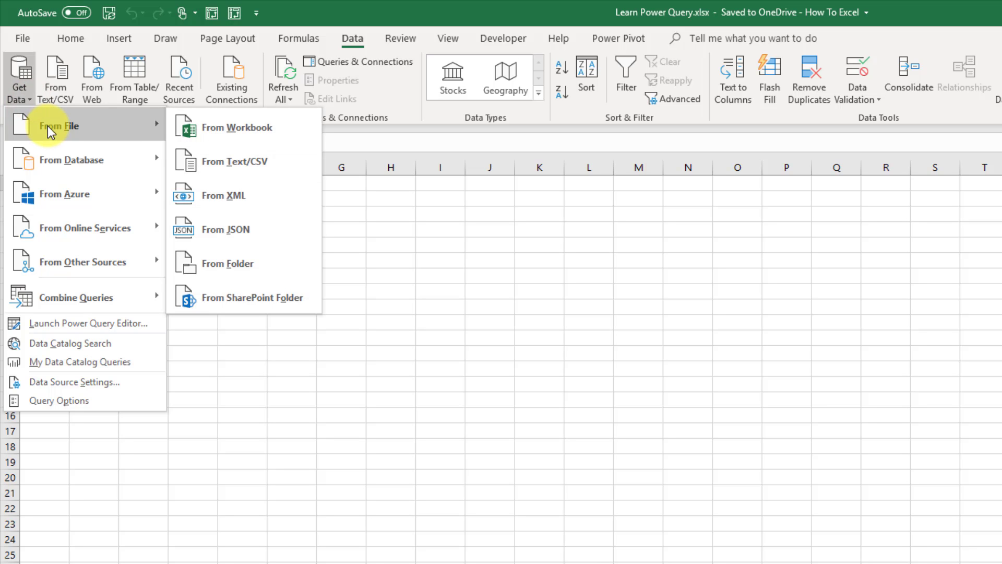
{"action": "left_click", "coordinate": [227, 264]}
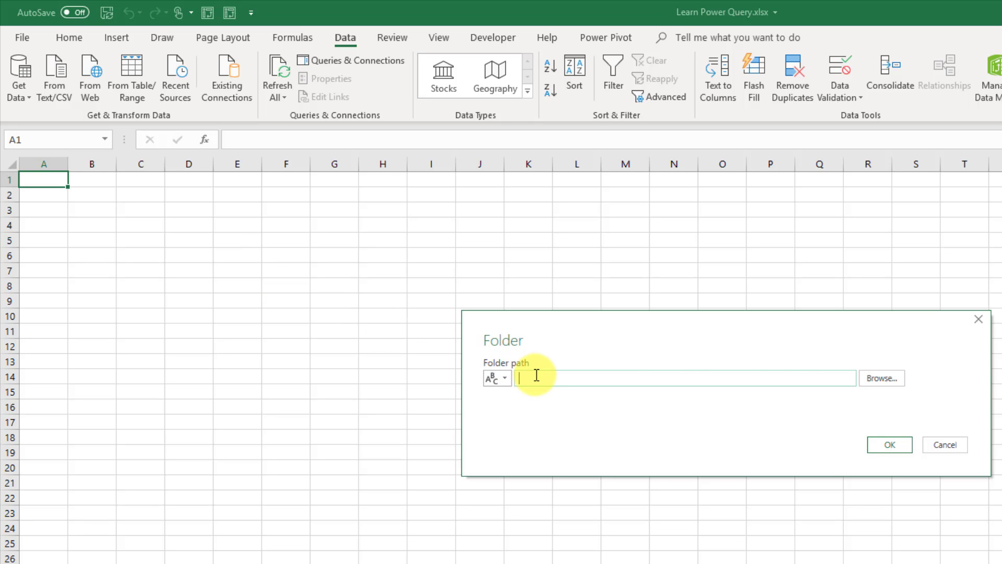
{"action": "key", "text": "ctrl+v"}
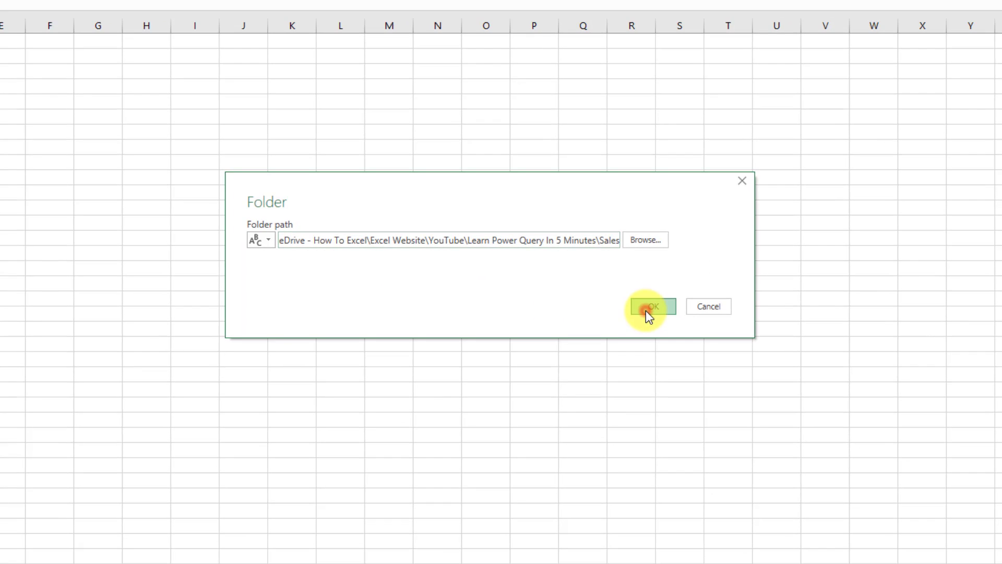
{"action": "left_click", "coordinate": [890, 444]}
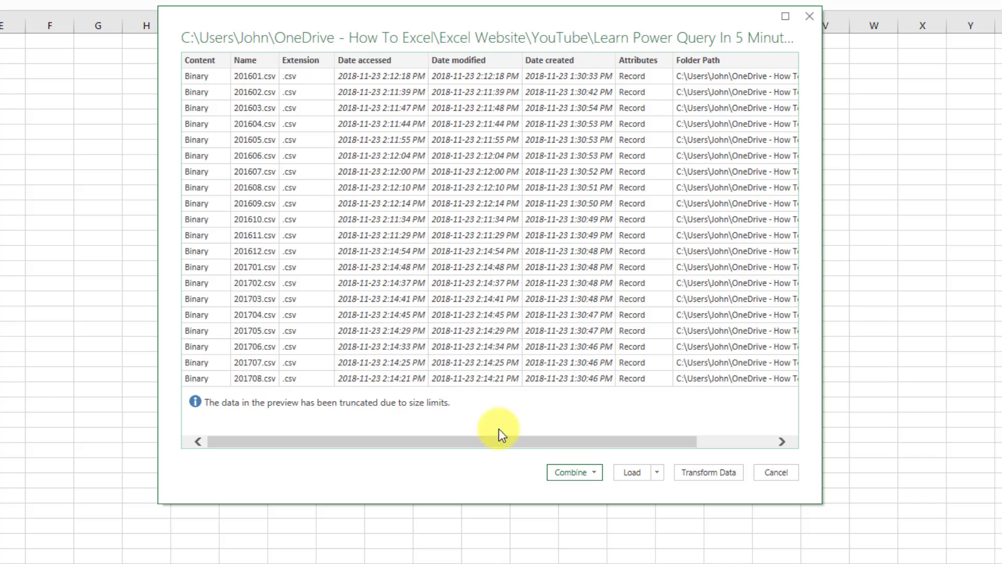
Combine the CSV files with First file as sample, 1252 origin and Comma delimiter.
{"action": "left_click", "coordinate": [595, 473]}
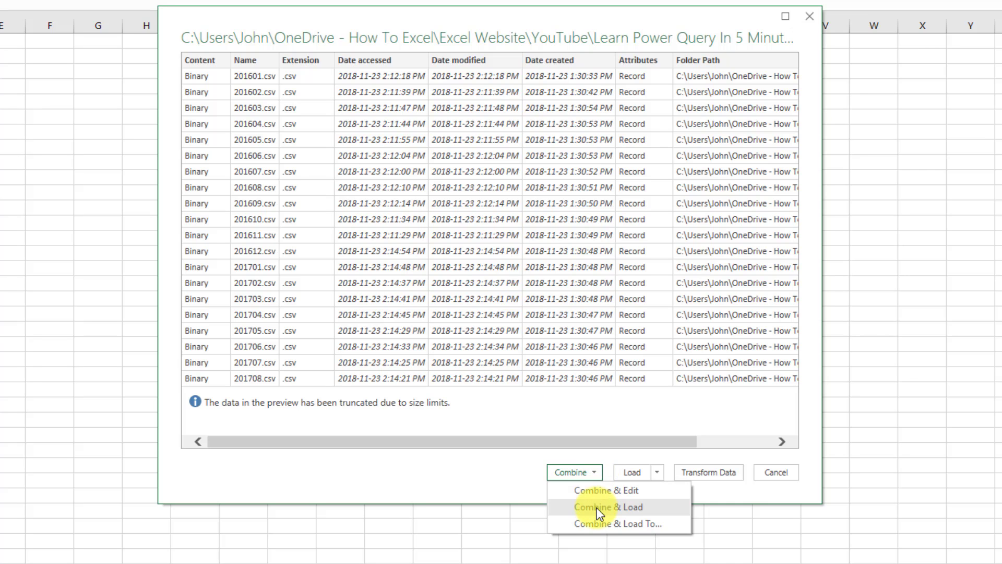
{"action": "left_click", "coordinate": [600, 493]}
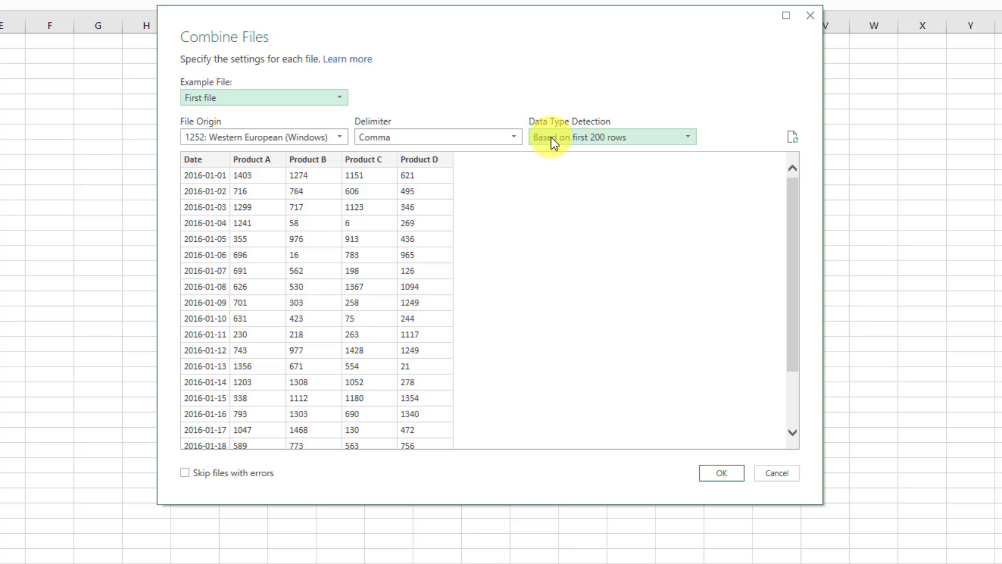
{"action": "left_click", "coordinate": [723, 471]}
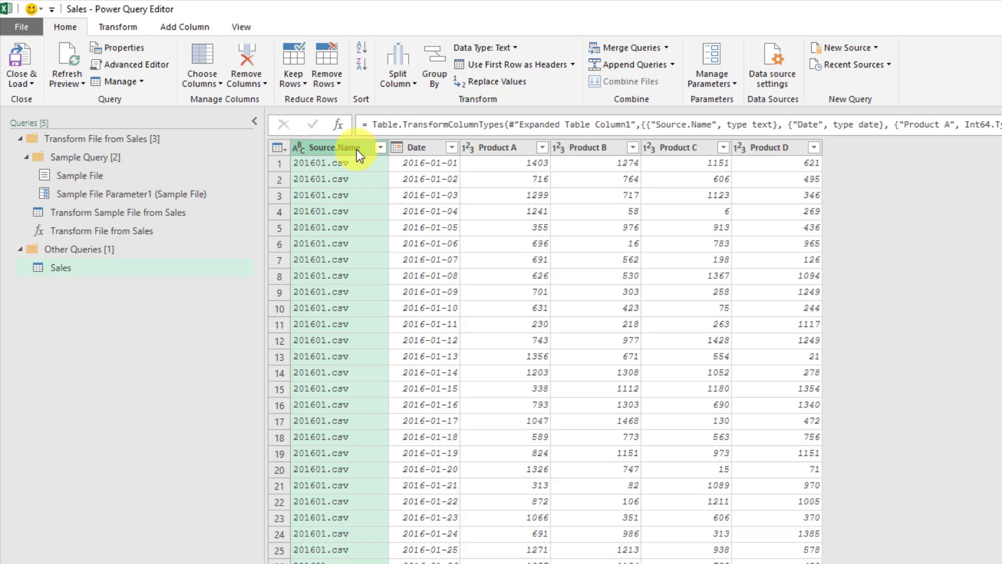
Delete the Source.Name column from the Sales query.
{"action": "right_click", "coordinate": [356, 149]}
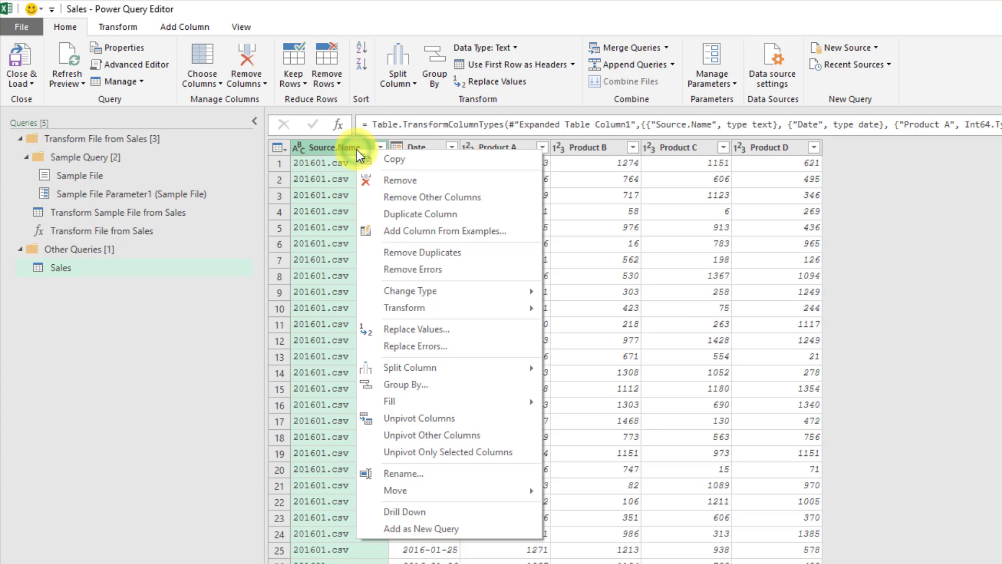
{"action": "left_click", "coordinate": [378, 178]}
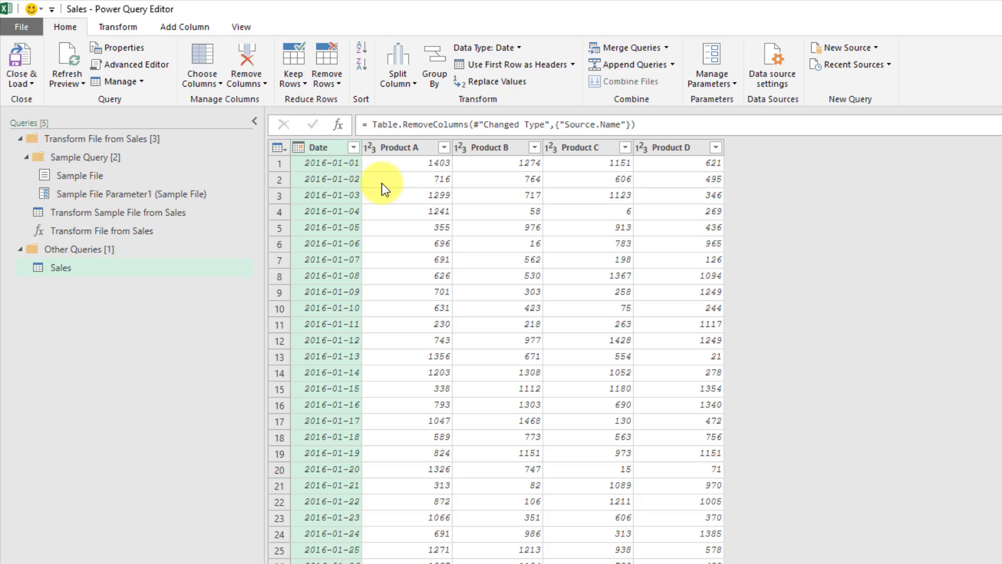
Select Product A through Product D and unpivot them into Attribute and Value columns.
{"action": "left_click", "coordinate": [417, 151]}
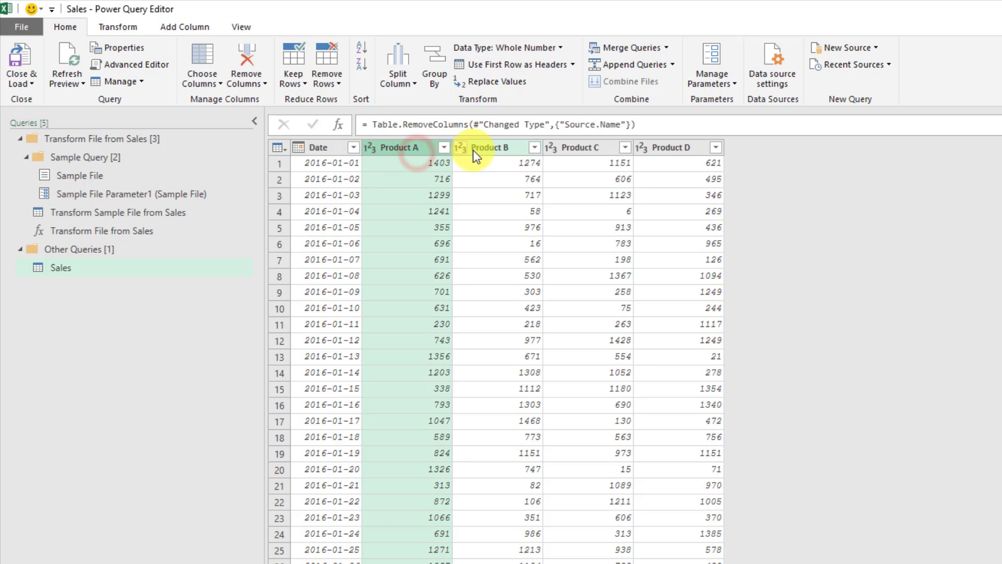
{"action": "left_click", "coordinate": [481, 149], "text": "ctrl"}
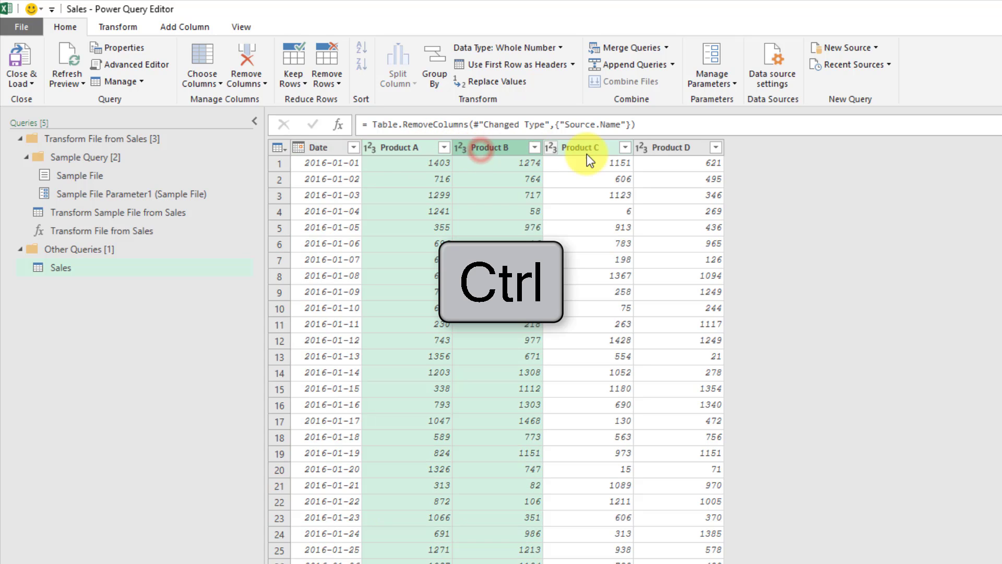
{"action": "left_click", "coordinate": [586, 151], "text": "ctrl"}
{"action": "left_click", "coordinate": [672, 152], "text": "ctrl"}
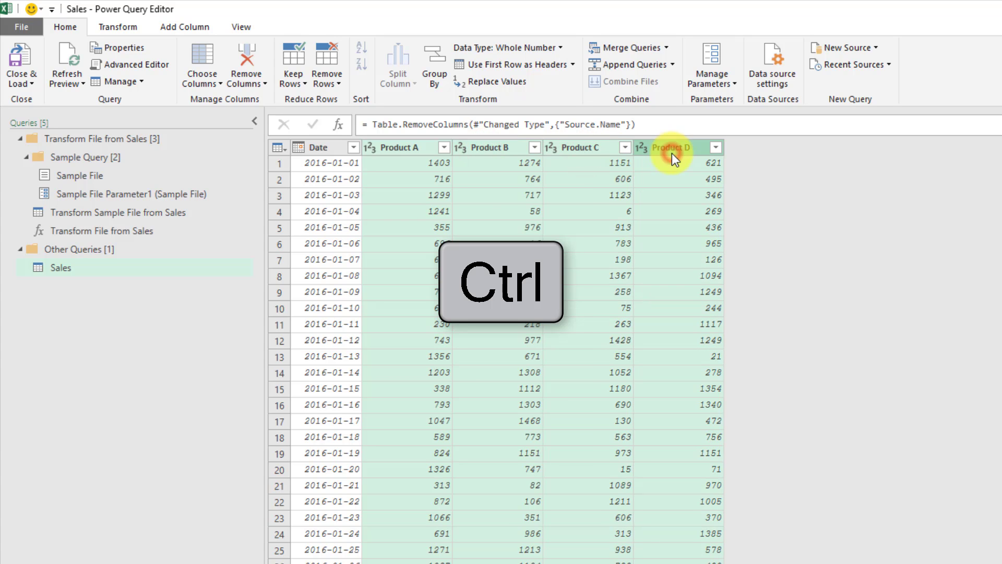
{"action": "right_click", "coordinate": [428, 150]}
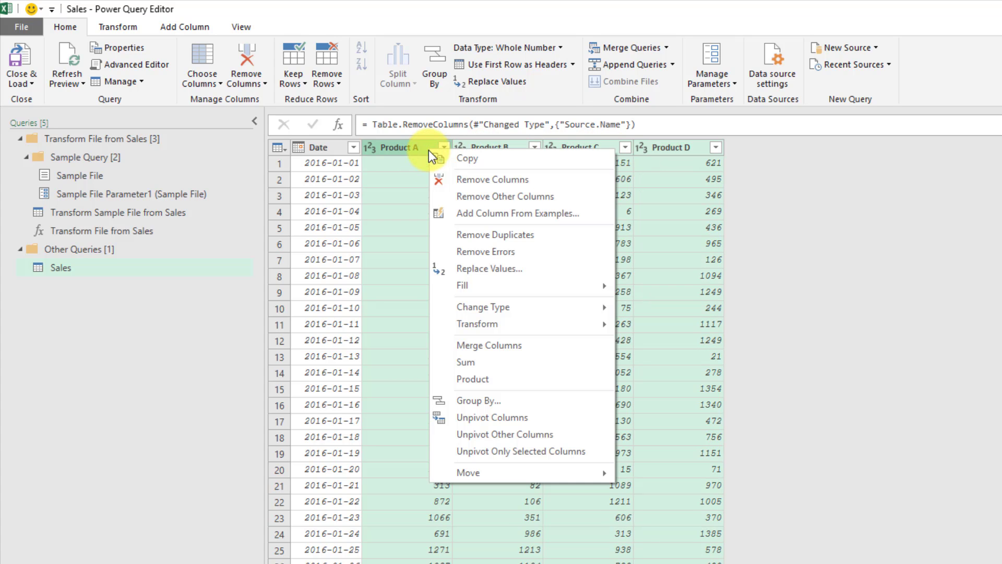
{"action": "left_click", "coordinate": [493, 417]}
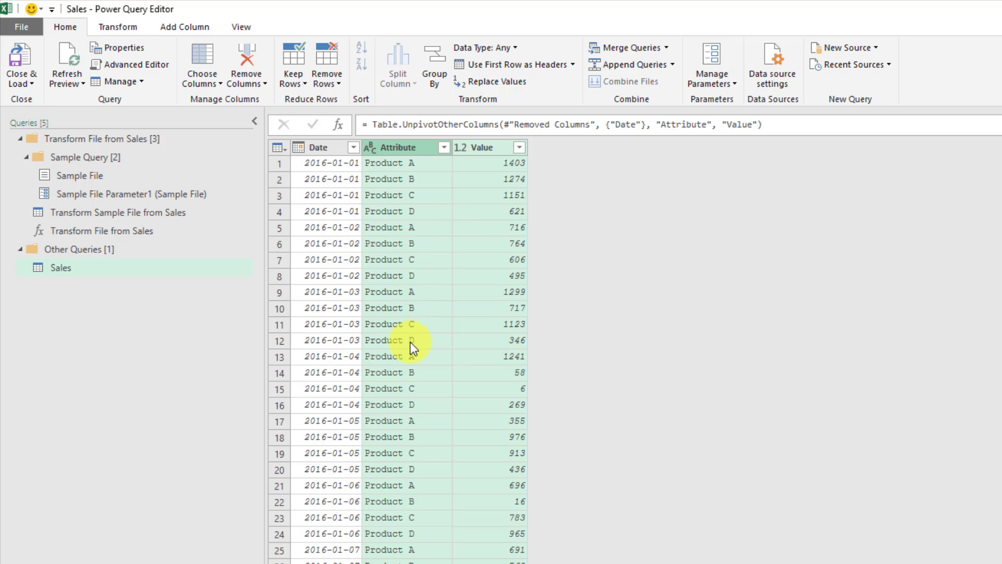
Change the Attribute header to Product and the Value header to Sales.
{"action": "double_click", "coordinate": [415, 148]}
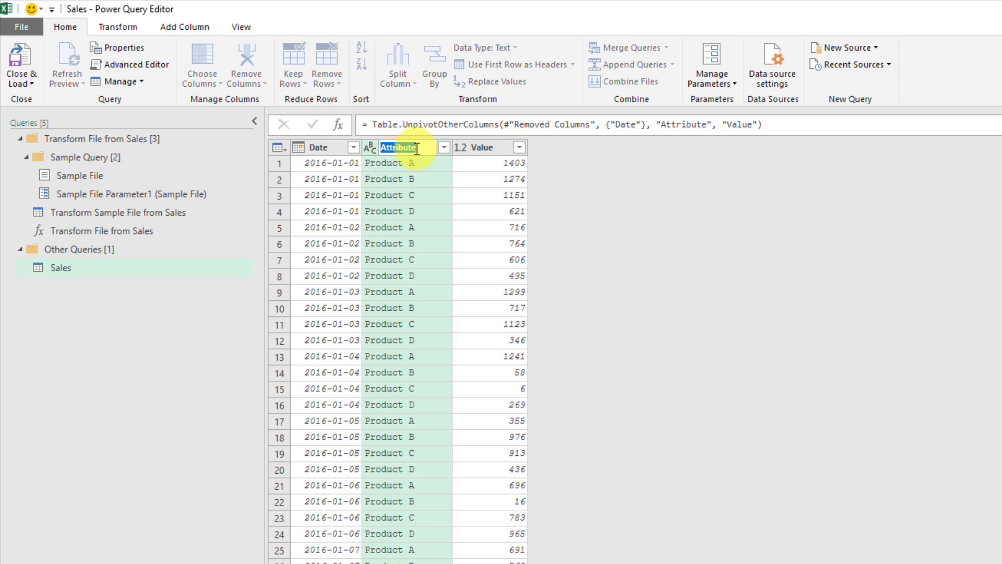
{"action": "type", "text": "Product"}
{"action": "key", "text": "Return"}
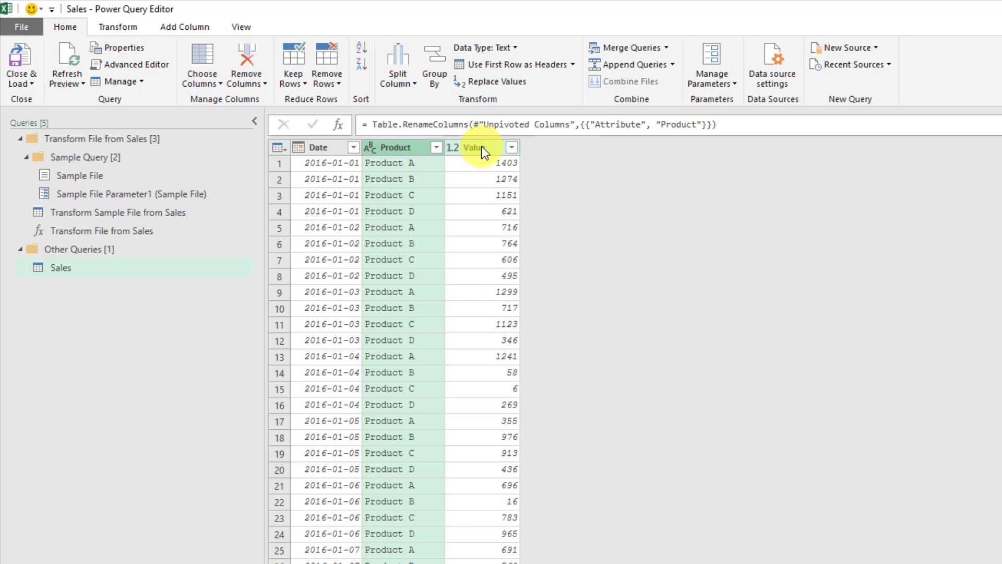
{"action": "left_click", "coordinate": [481, 146]}
{"action": "double_click", "coordinate": [481, 146]}
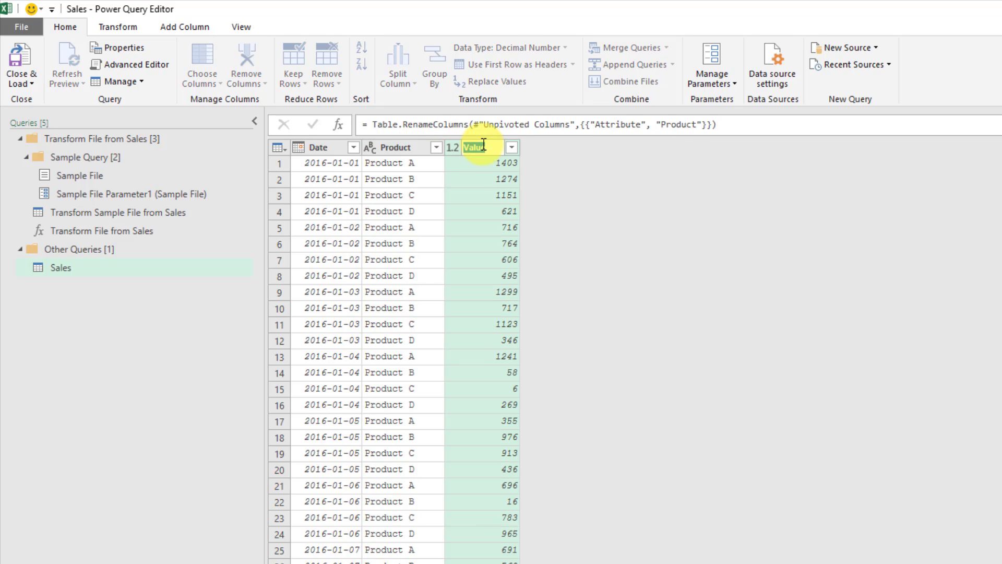
{"action": "type", "text": "Value"}
{"action": "key", "text": "Return"}
{"action": "type", "text": "Sales"}
{"action": "key", "text": "Return"}
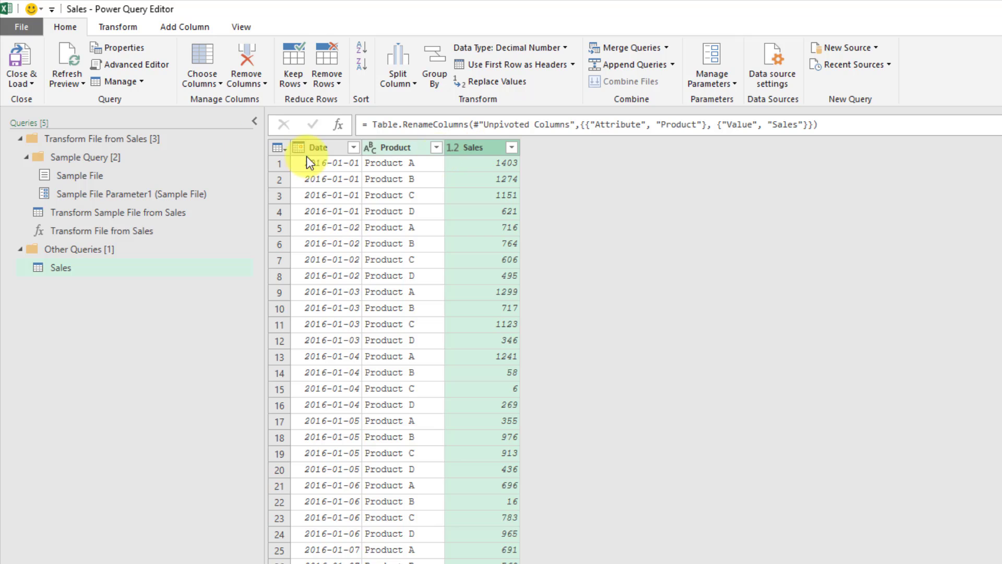
Close & Load the Sales query as a table on the existing worksheet at $A$1.
{"action": "left_click", "coordinate": [30, 83]}
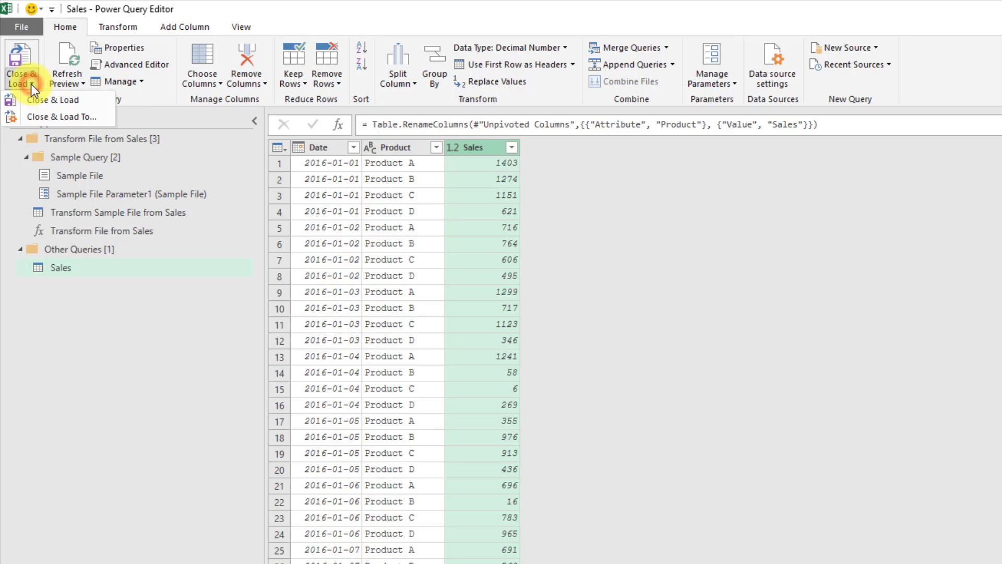
{"action": "left_click", "coordinate": [34, 114]}
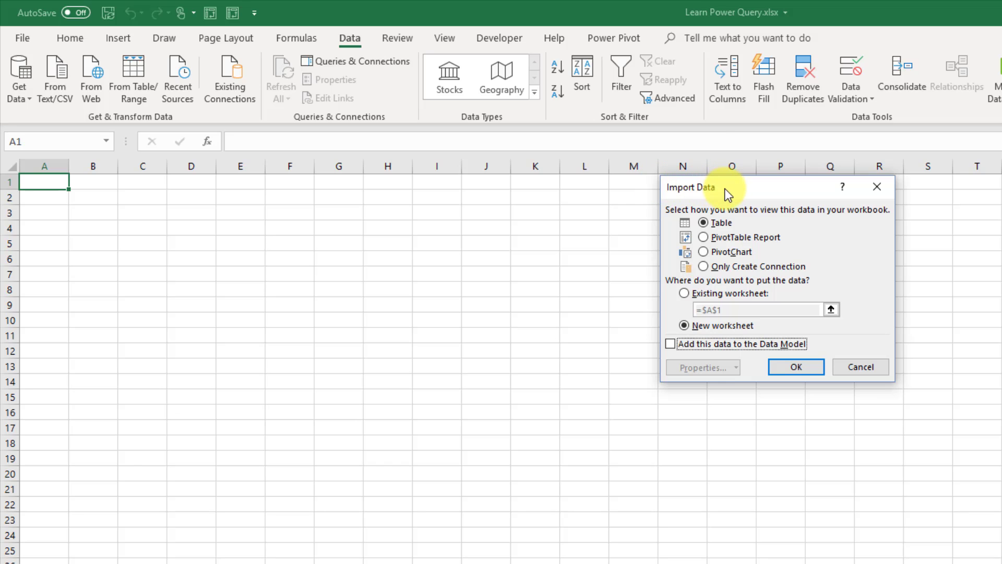
{"action": "left_click_drag", "start_coordinate": [727, 187], "coordinate": [666, 177]}
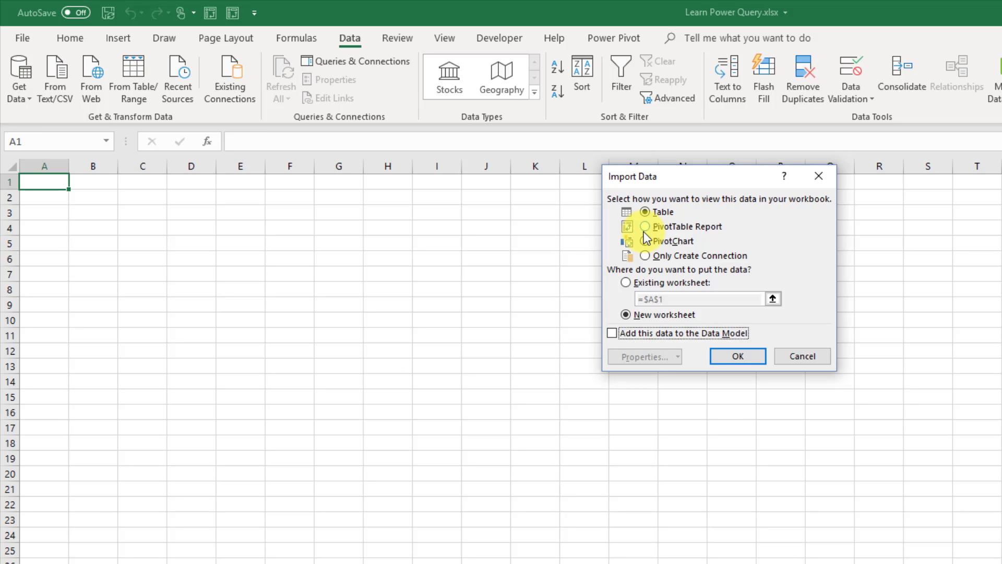
{"action": "left_click", "coordinate": [626, 282]}
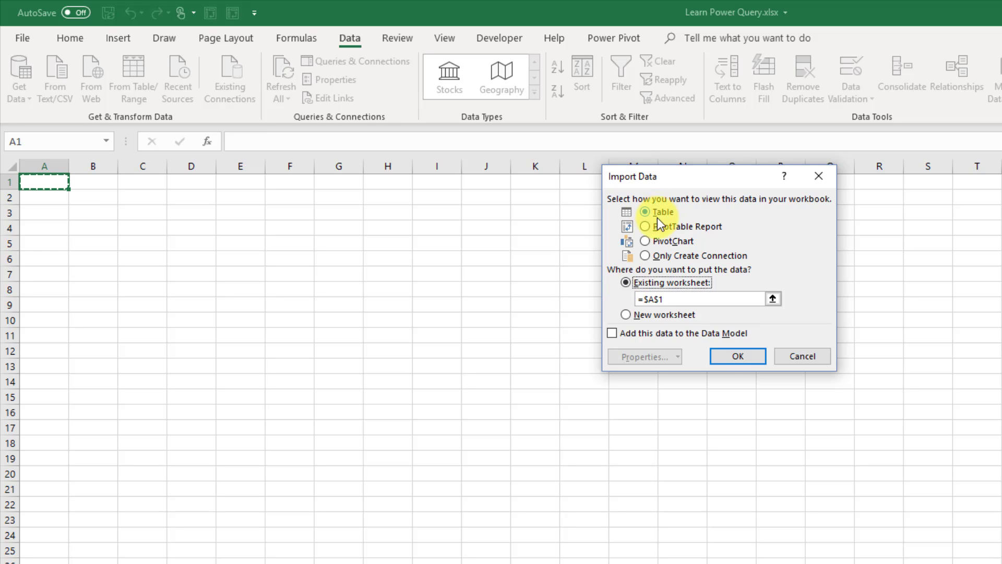
{"action": "left_click", "coordinate": [723, 355]}
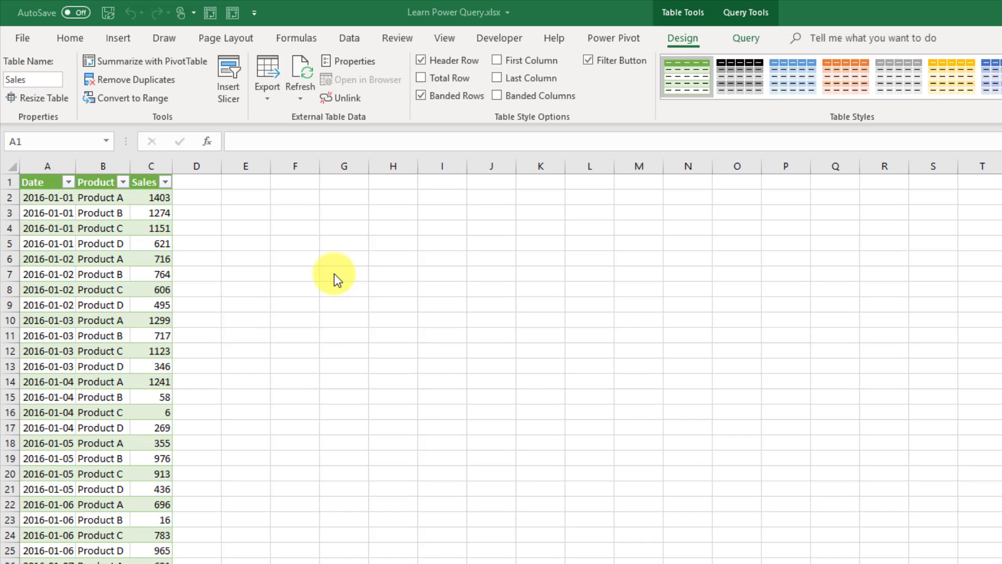